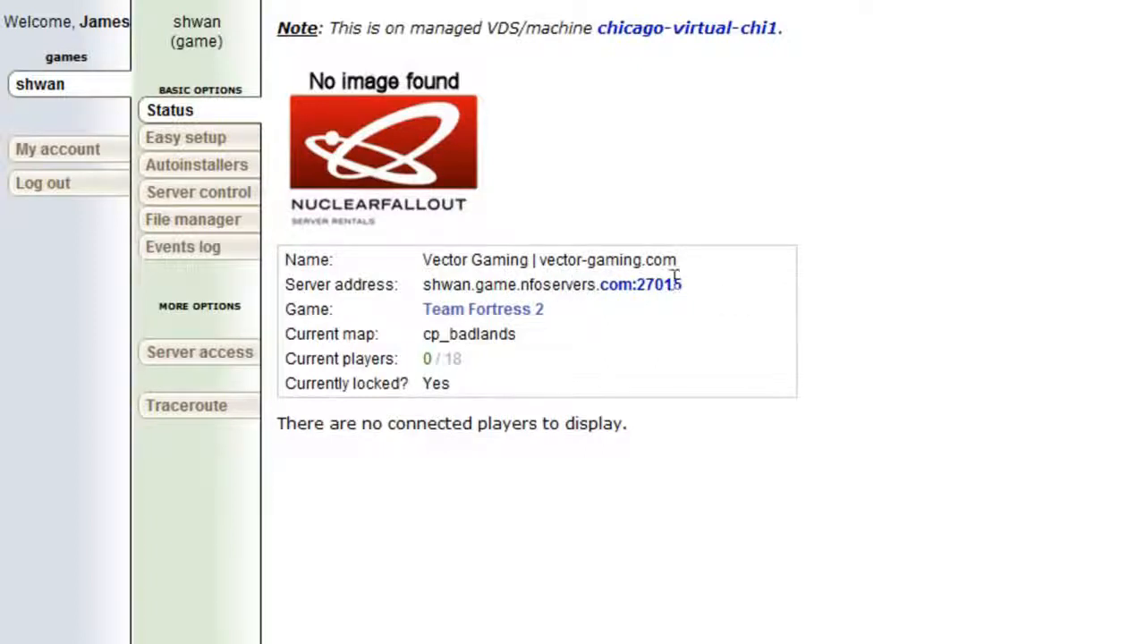
# Review the game server's address, current map and name on the status page.
pyautogui.moveTo(680, 283); pyautogui.dragTo(427, 296)
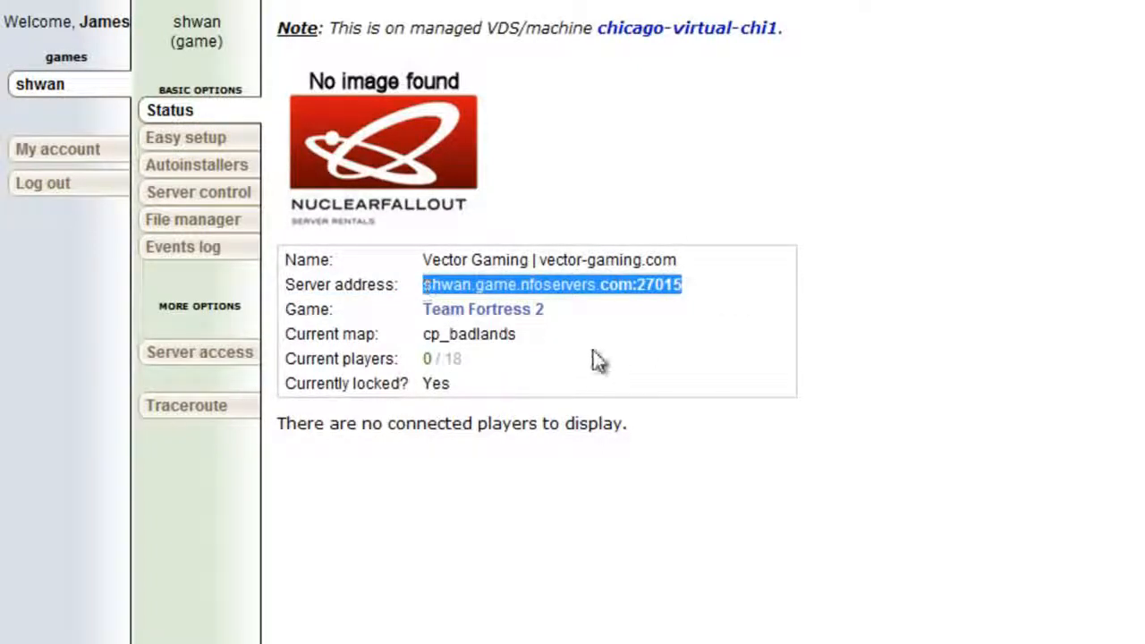
pyautogui.moveTo(531, 333); pyautogui.dragTo(416, 360)
pyautogui.click(528, 346)
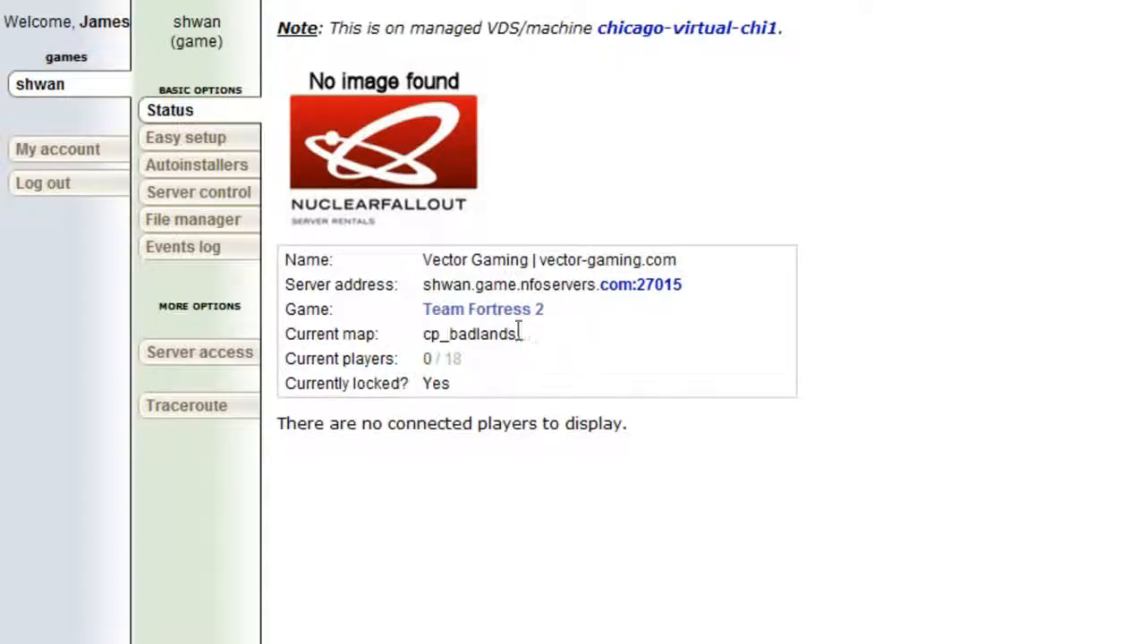
pyautogui.moveTo(450, 259); pyautogui.dragTo(622, 257)
pyautogui.click(401, 236)
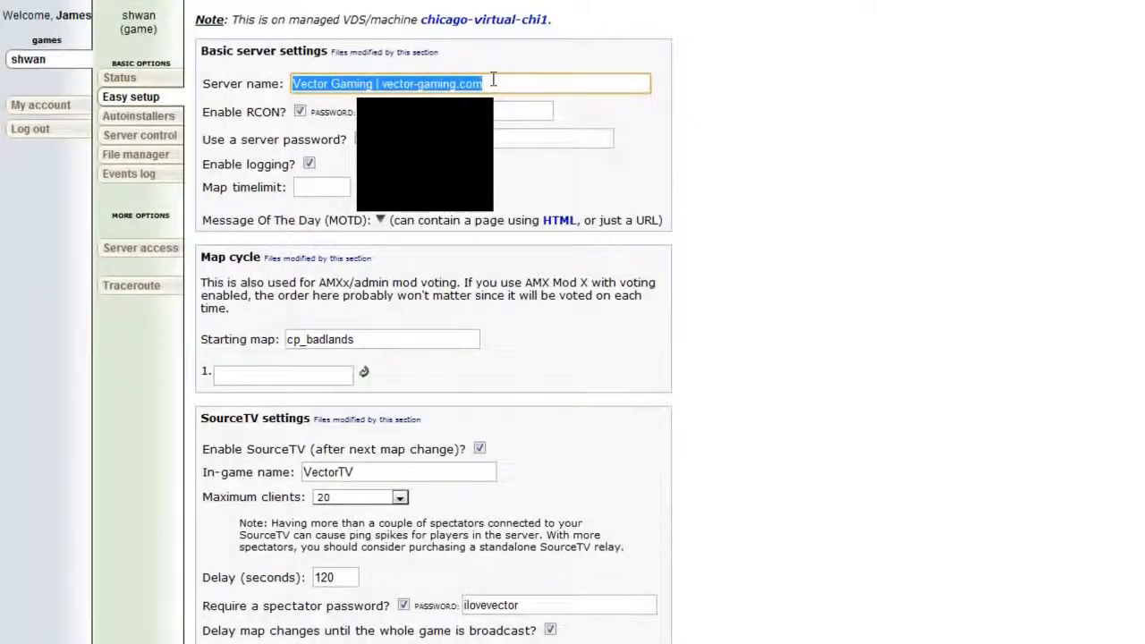
# Look over the basic server settings and the available autoinstallers, and bring up the server control page.
pyautogui.click(493, 81)
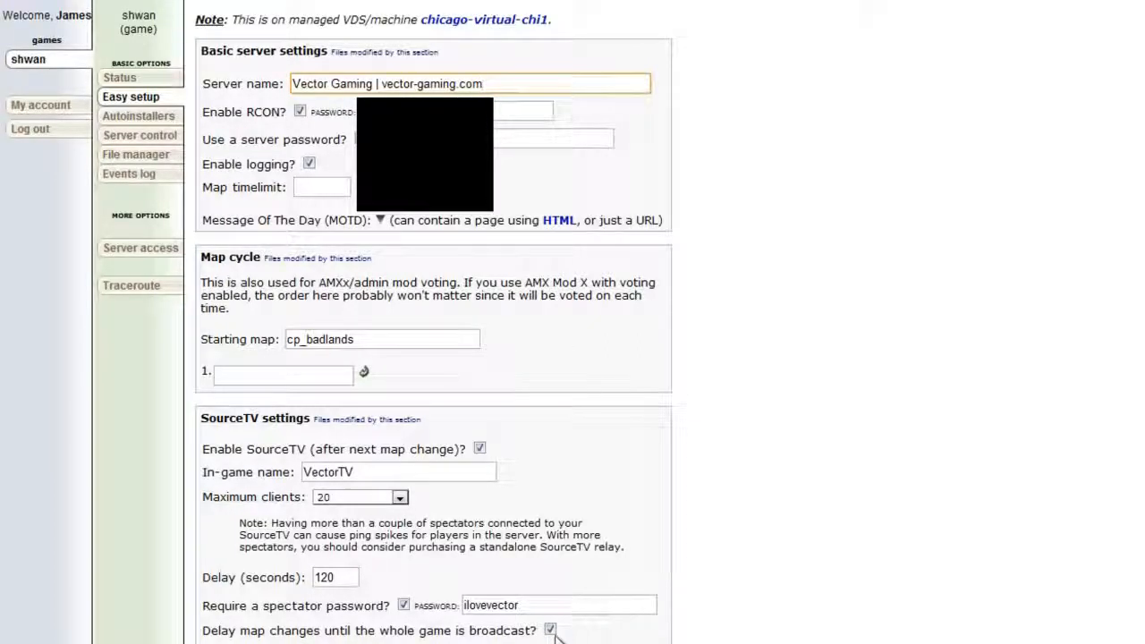
pyautogui.click(143, 117)
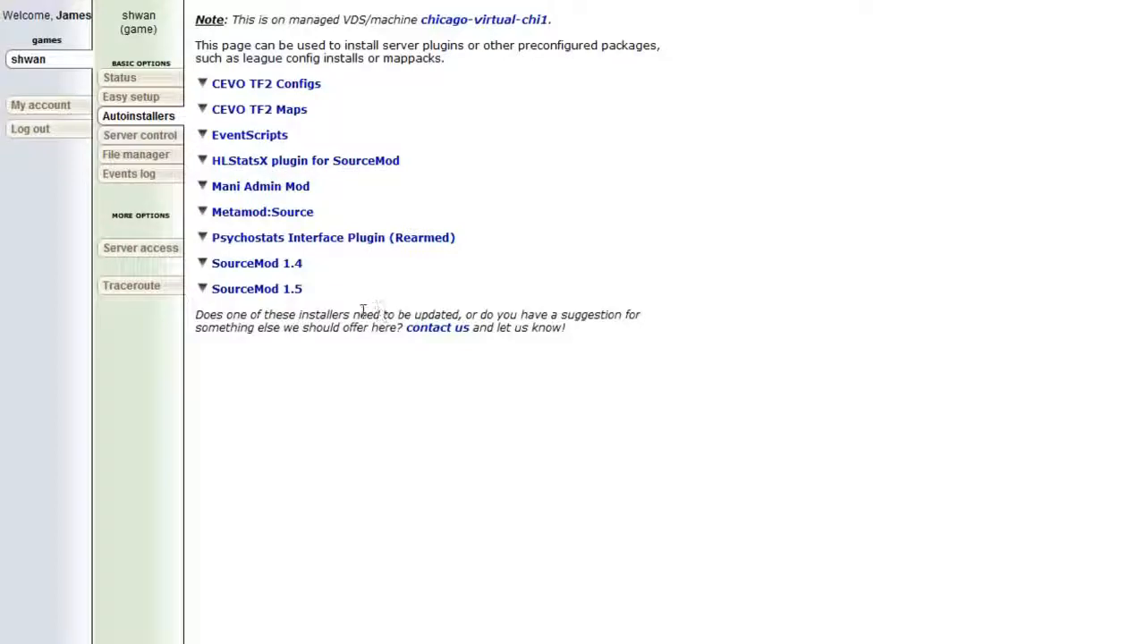
pyautogui.click(159, 137)
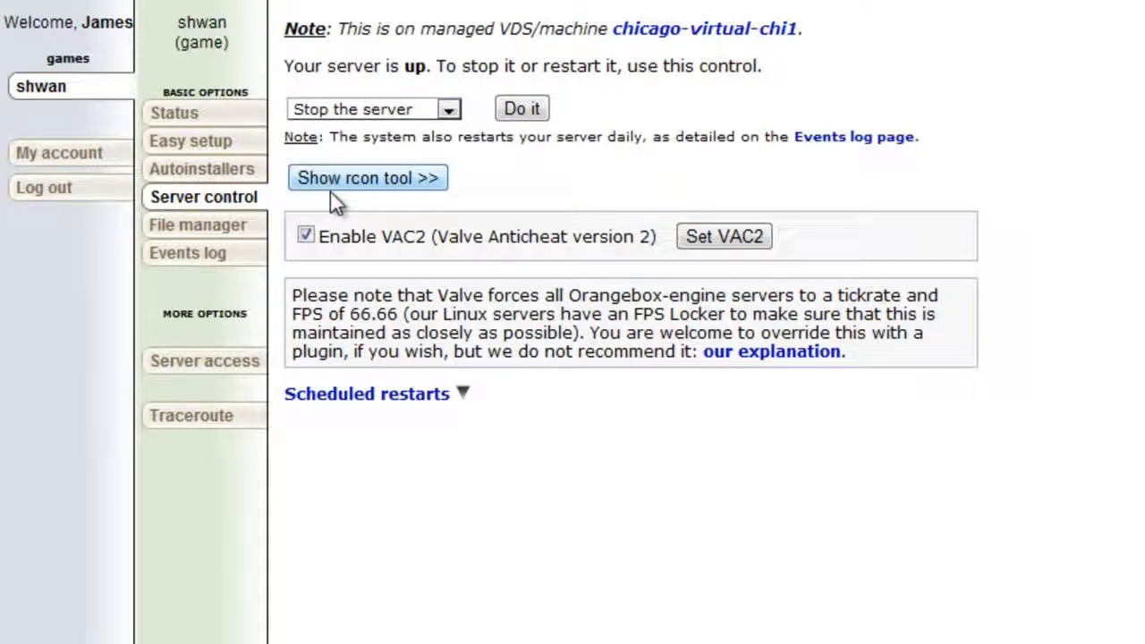
# Try choosing Restart the server as the server action, and return the choice to Stop the server.
pyautogui.click(447, 109)
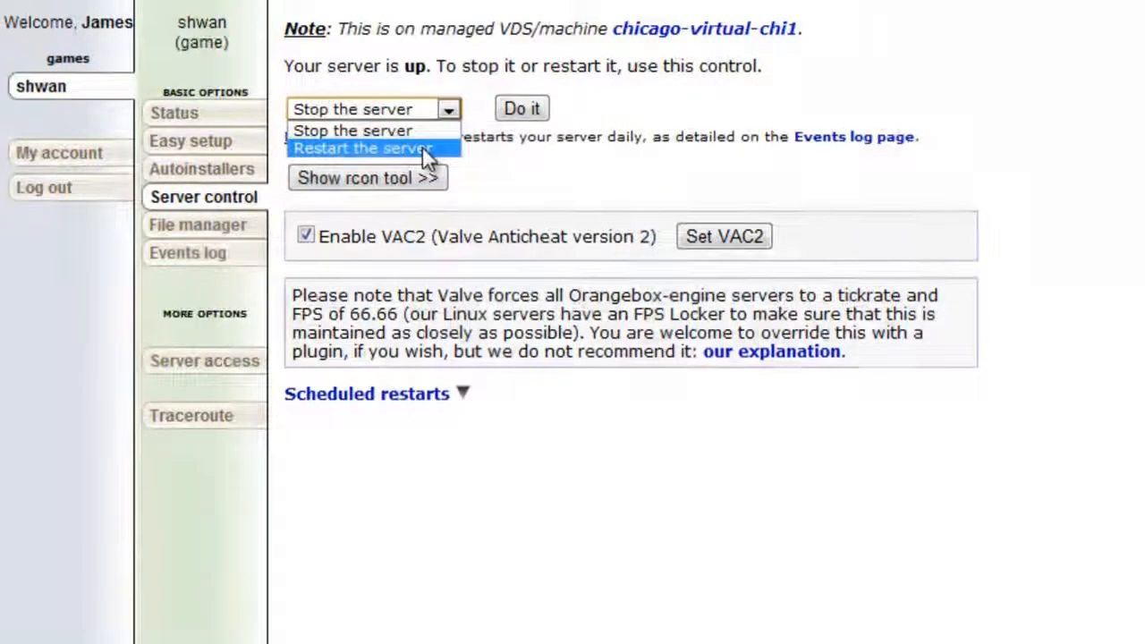
pyautogui.click(441, 79)
pyautogui.click(442, 78)
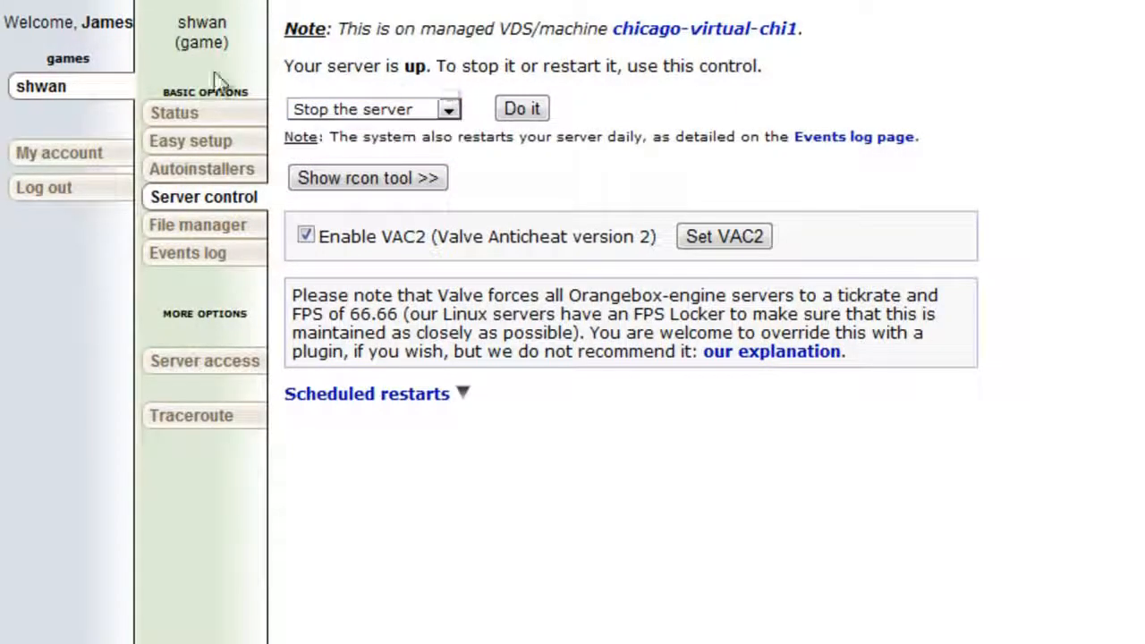
pyautogui.click(410, 112)
pyautogui.click(408, 152)
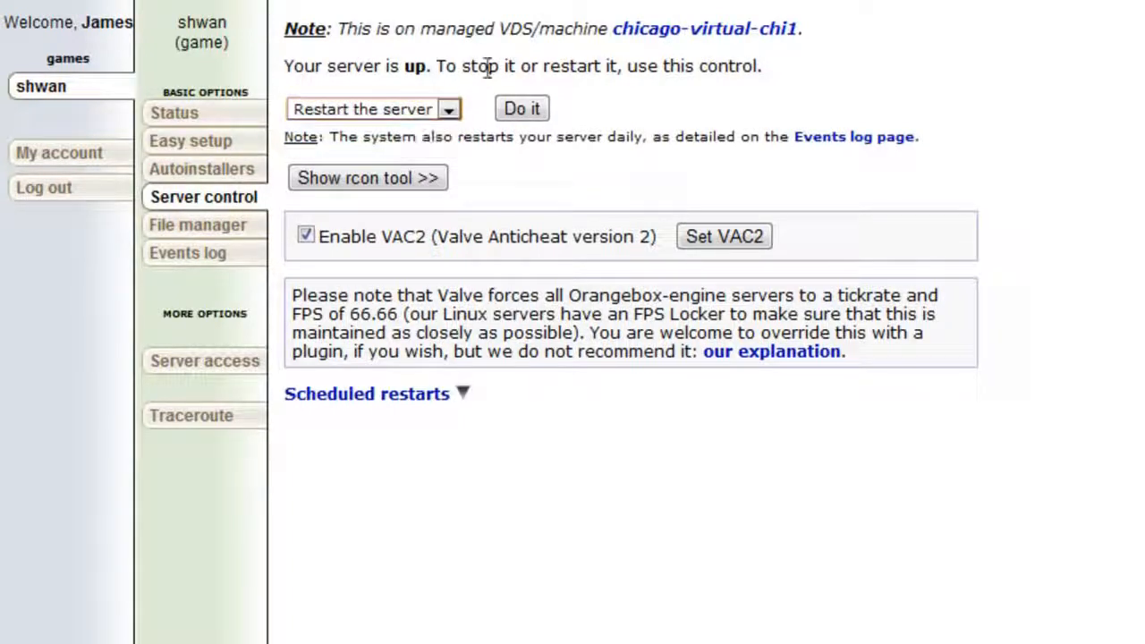
pyautogui.click(535, 114)
pyautogui.moveTo(284, 65); pyautogui.dragTo(428, 65)
pyautogui.click(450, 110)
pyautogui.click(448, 127)
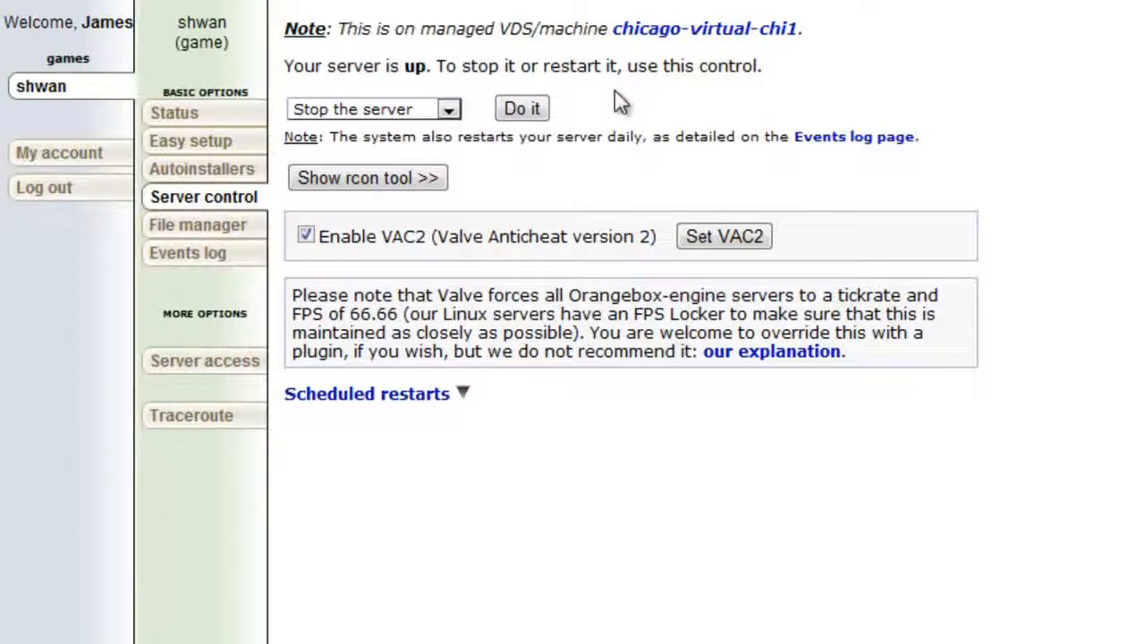
# Send the command changelevel cp_granary through the rcon tool and check the current map on the status page.
pyautogui.click(412, 178)
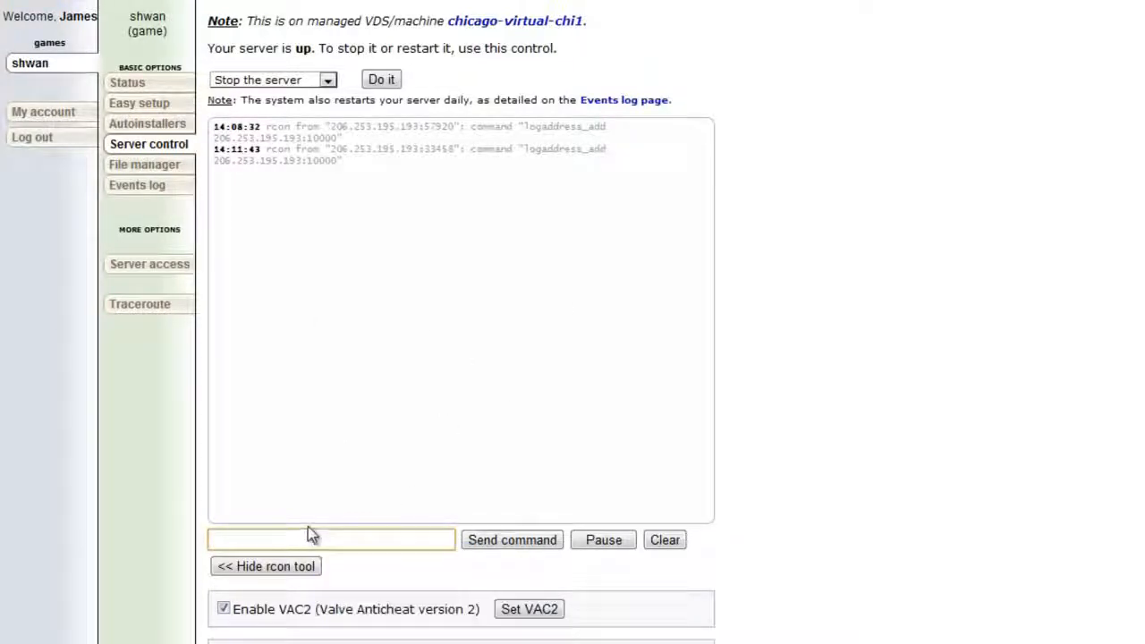
pyautogui.write('chang')
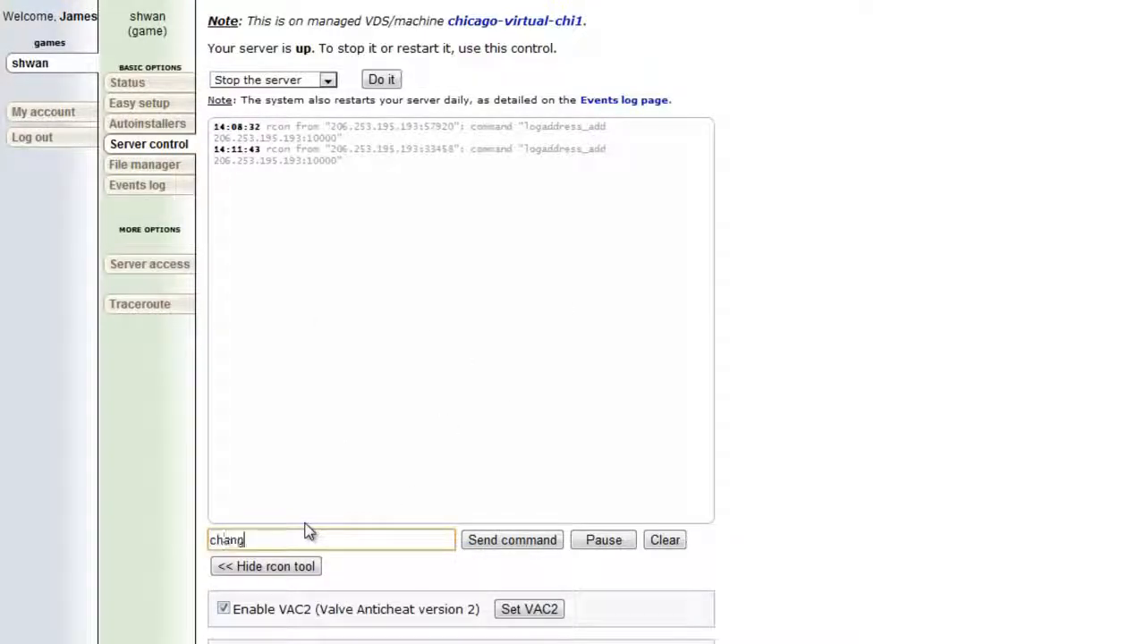
pyautogui.write('elevel cp_g')
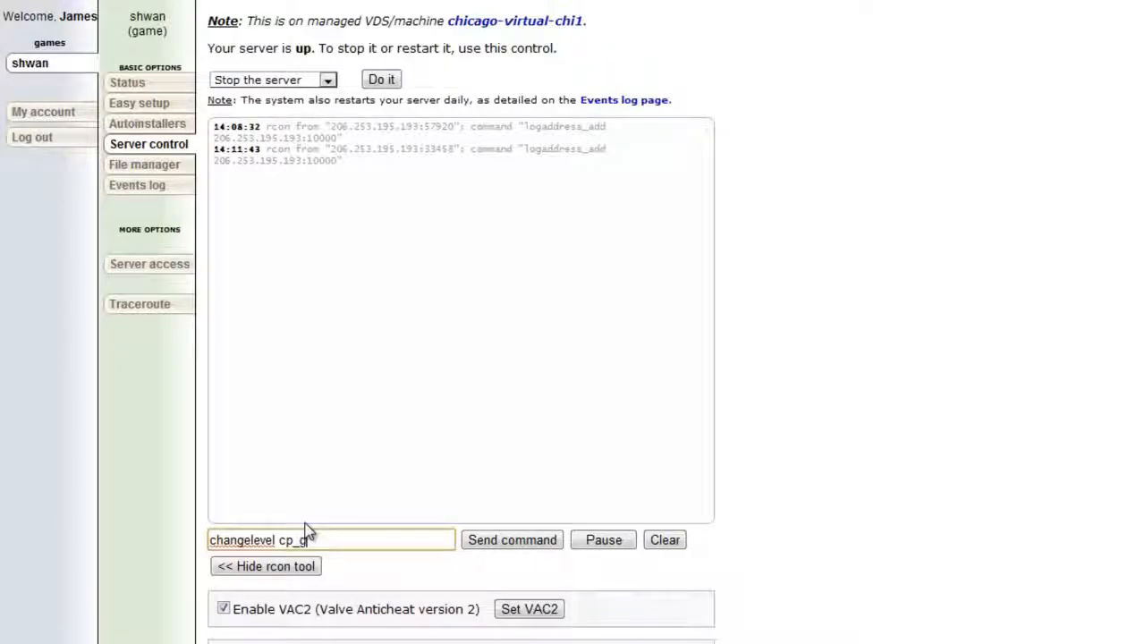
pyautogui.write('ranary')
pyautogui.click(506, 541)
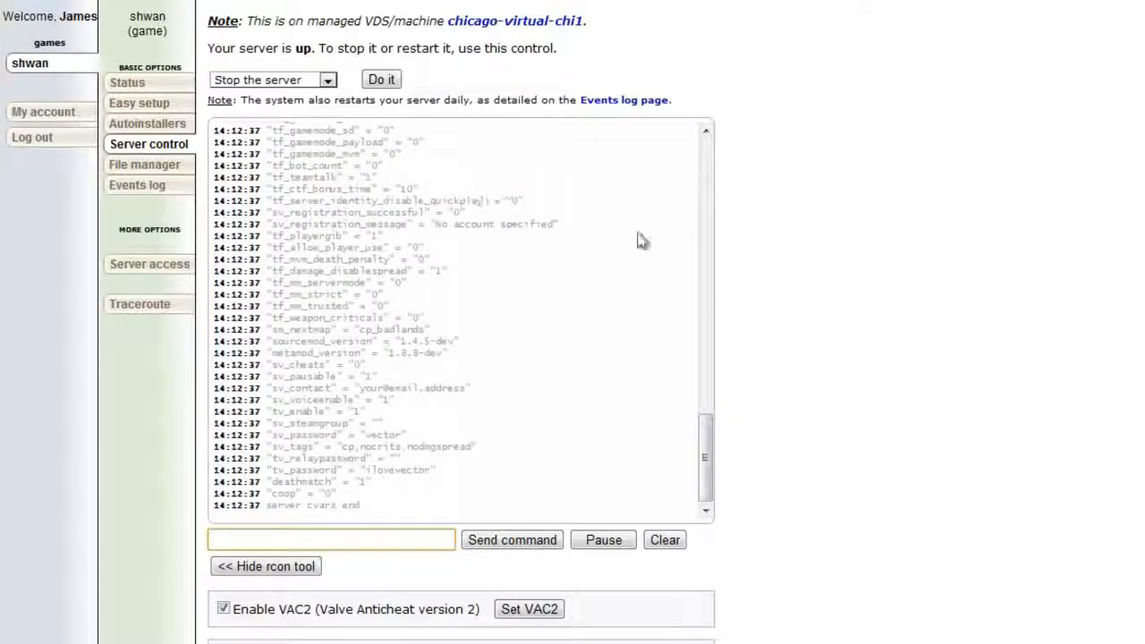
pyautogui.click(134, 87)
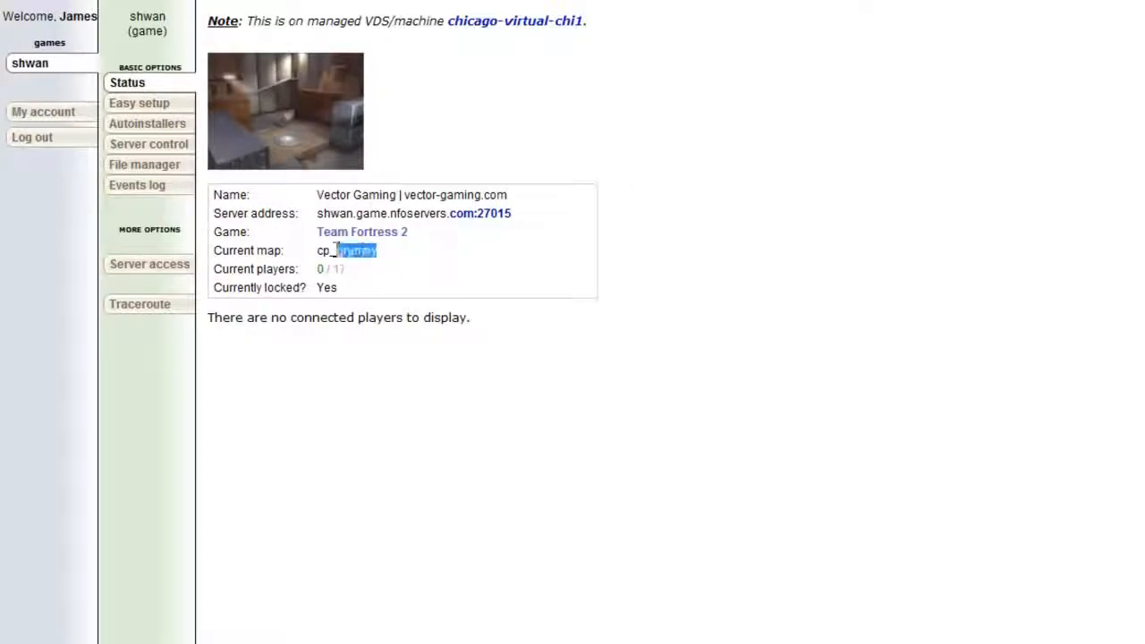
pyautogui.moveTo(338, 250); pyautogui.dragTo(322, 250)
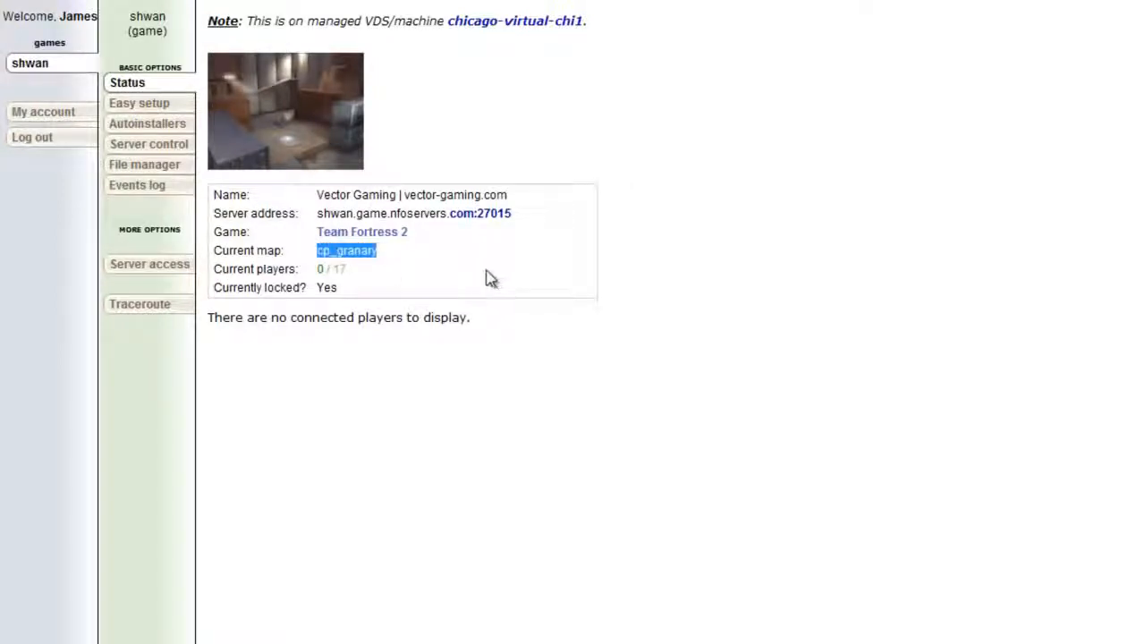
# Reopen the rcon tool on the server control page and examine the server's log output.
pyautogui.click(165, 156)
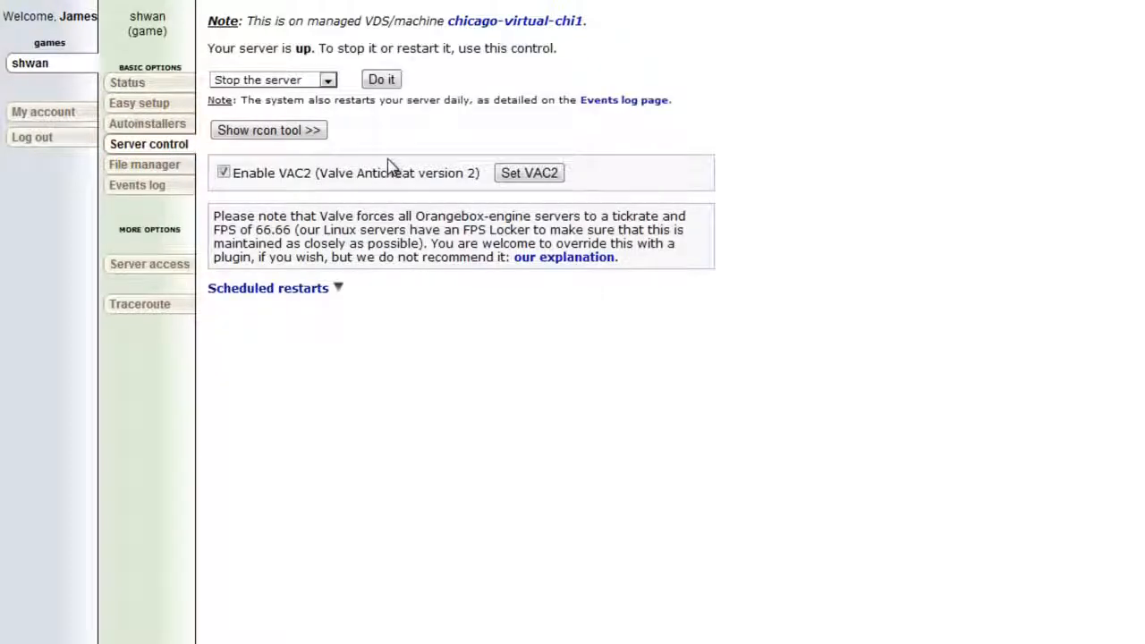
pyautogui.click(269, 132)
pyautogui.click(382, 540)
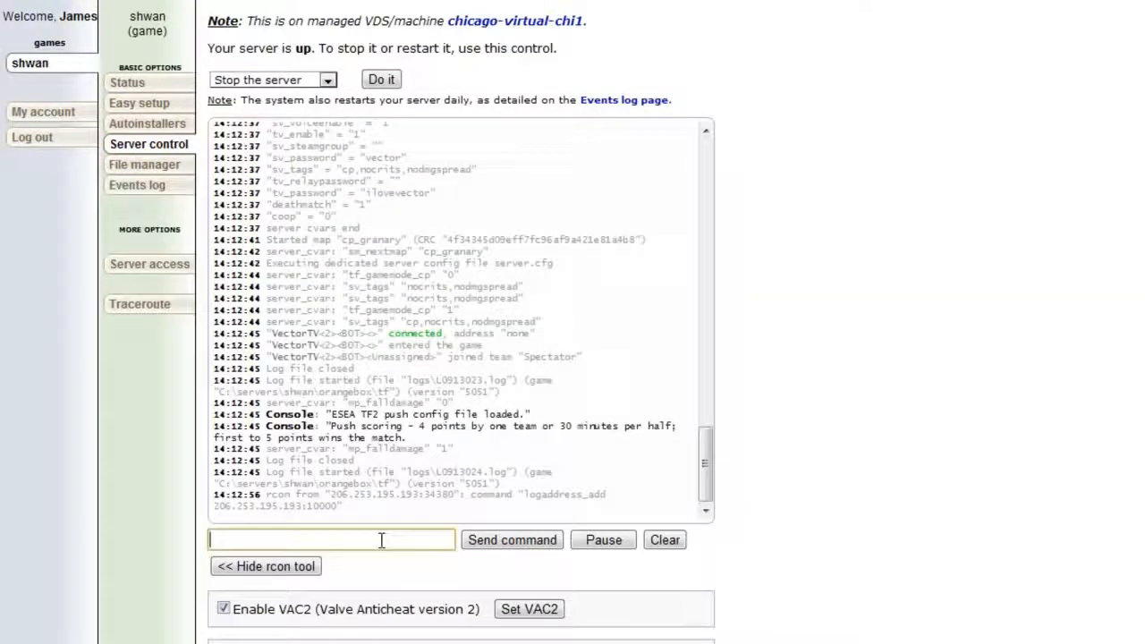
pyautogui.click(634, 146)
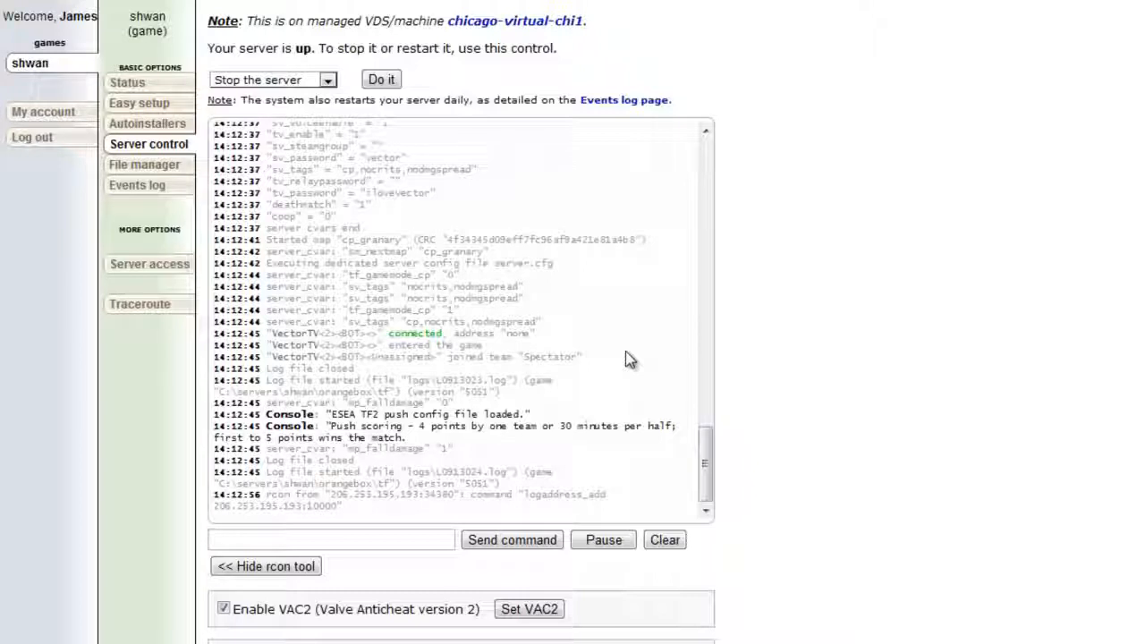
# Browse the server's files in the file manager and select cfg/server.cfg.
pyautogui.click(168, 169)
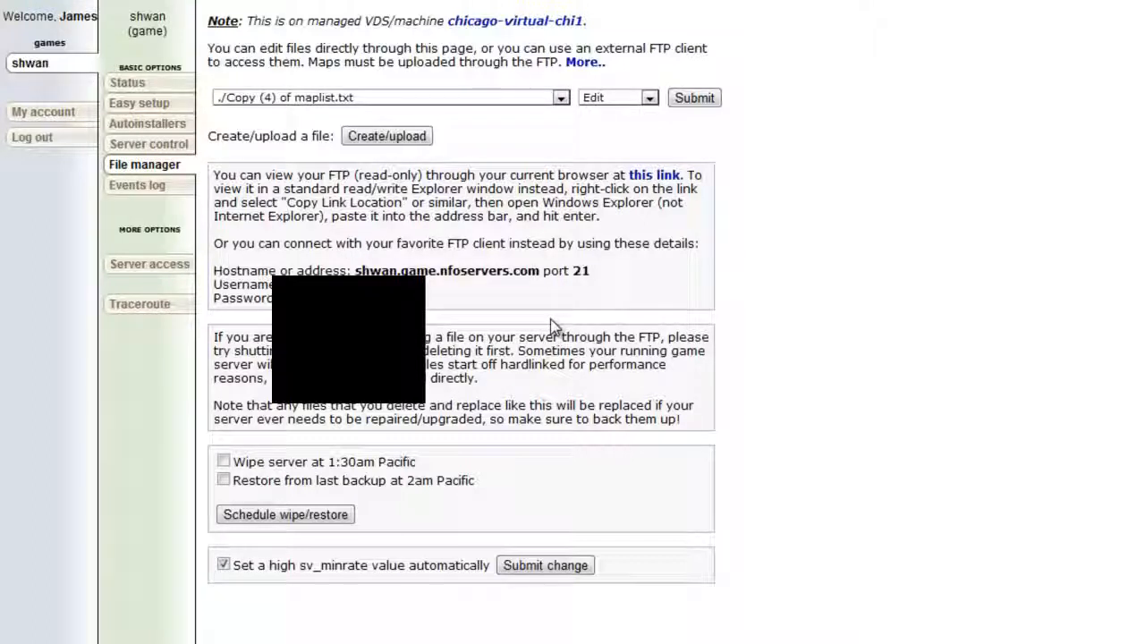
pyautogui.click(524, 100)
pyautogui.scroll(-10, 467, 208)
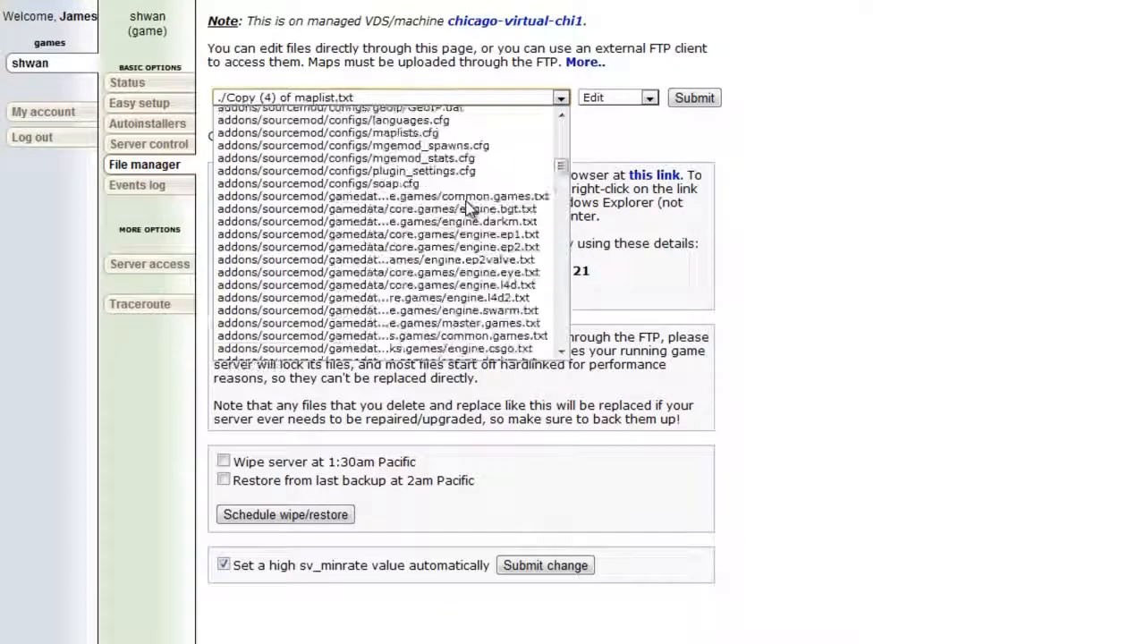
pyautogui.scroll(10, 467, 207)
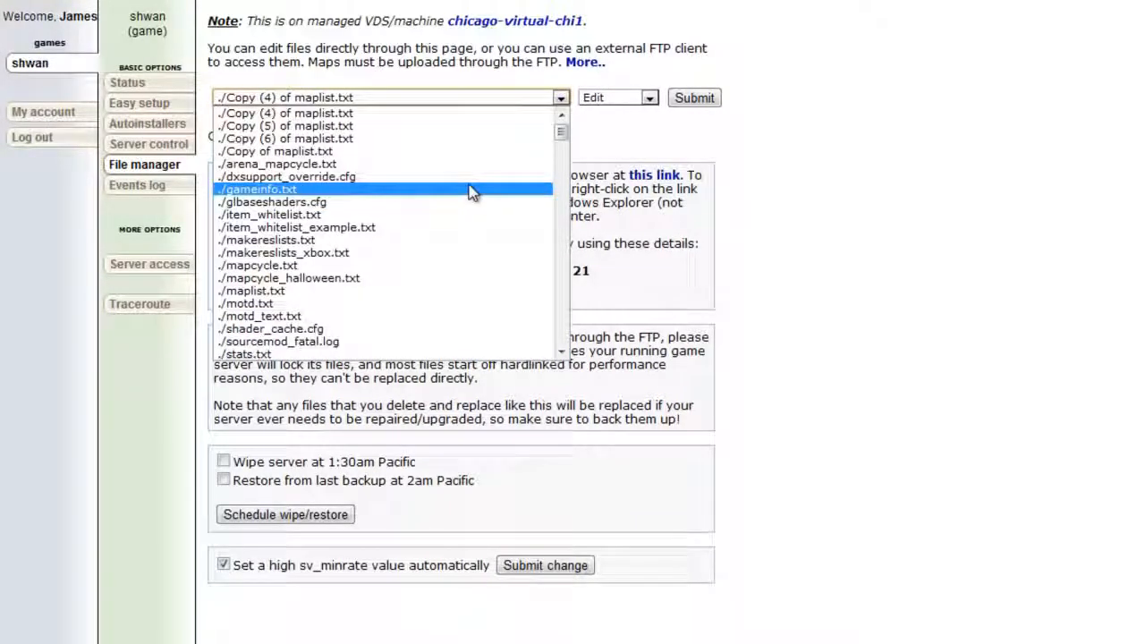
pyautogui.scroll(-6, 470, 194)
pyautogui.scroll(-15, 471, 191)
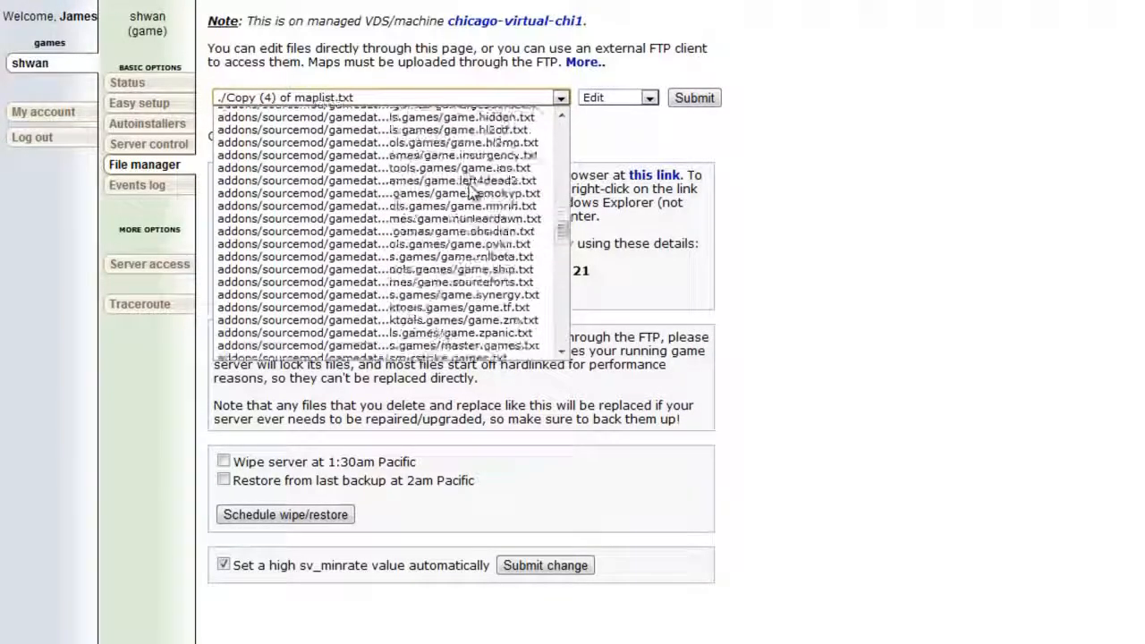
pyautogui.scroll(-10, 471, 191)
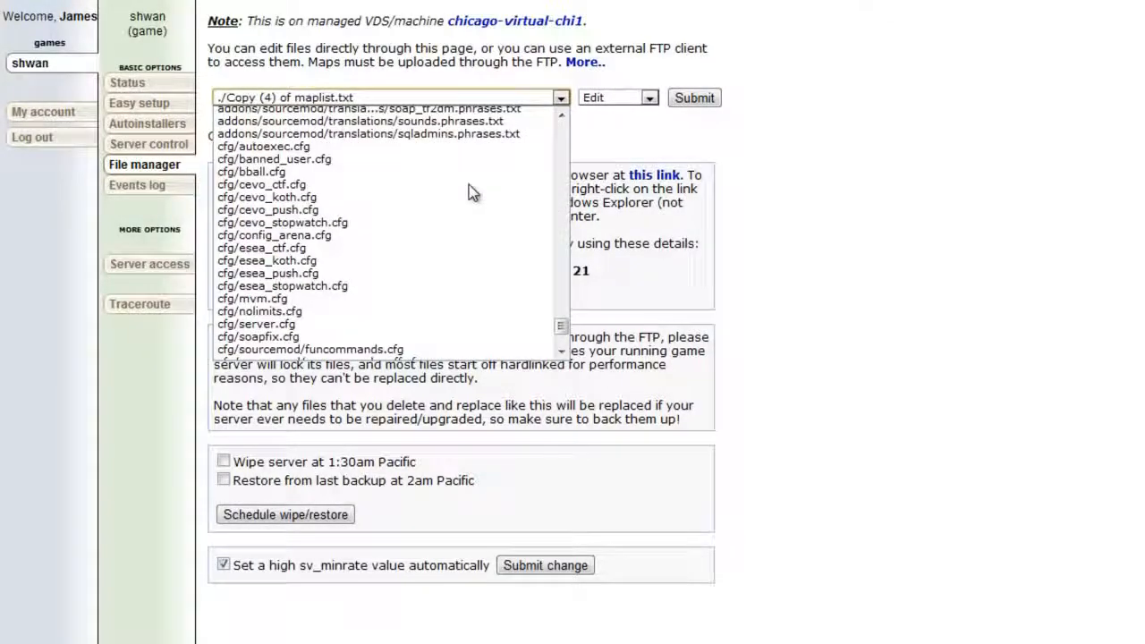
pyautogui.scroll(10, 472, 191)
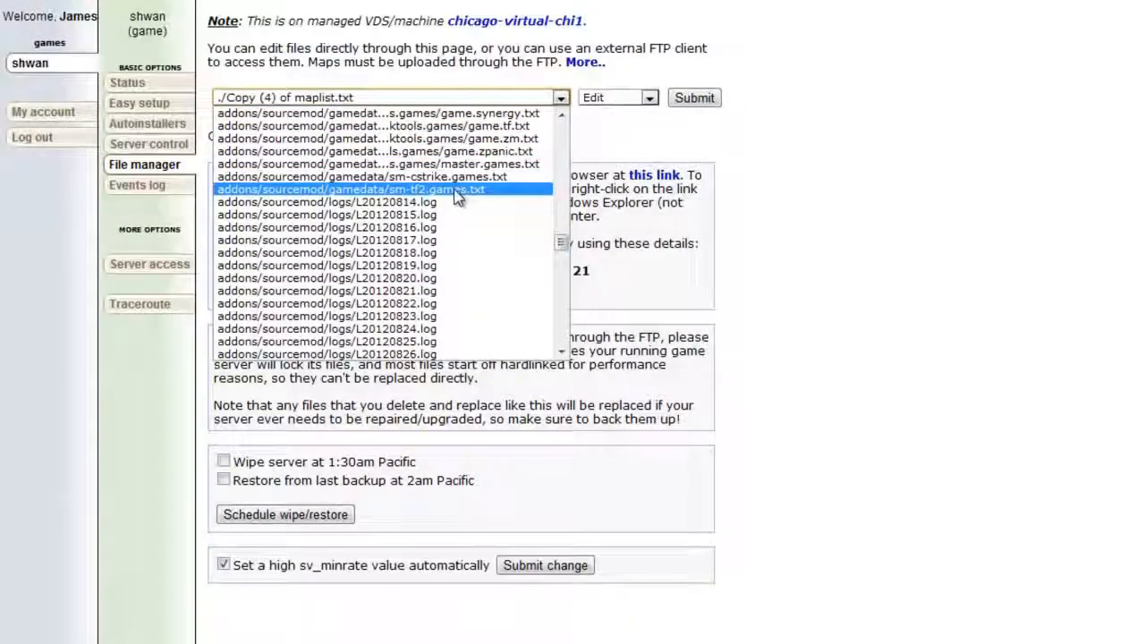
pyautogui.scroll(-10, 435, 191)
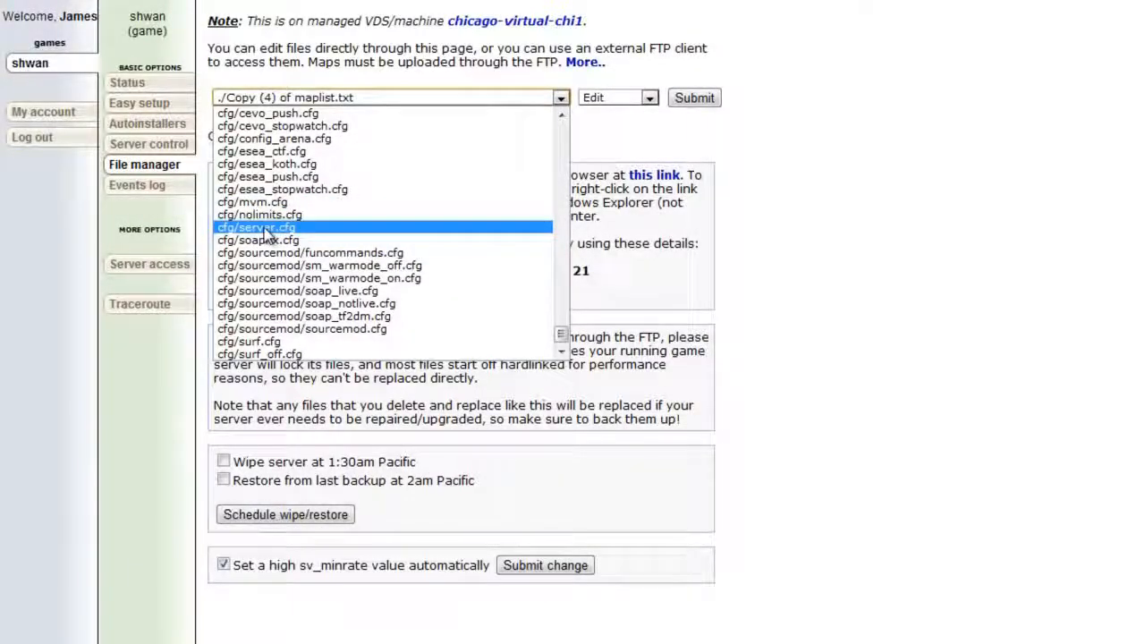
pyautogui.click(266, 229)
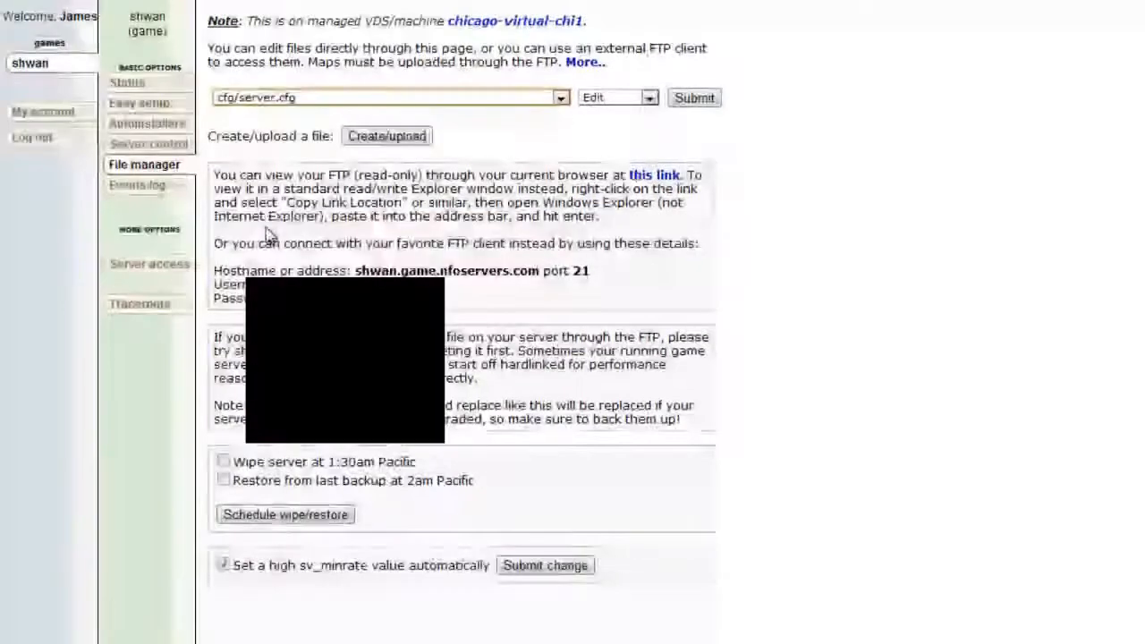
# Review the available file actions and open cfg/server.cfg with the Edit action.
pyautogui.click(623, 100)
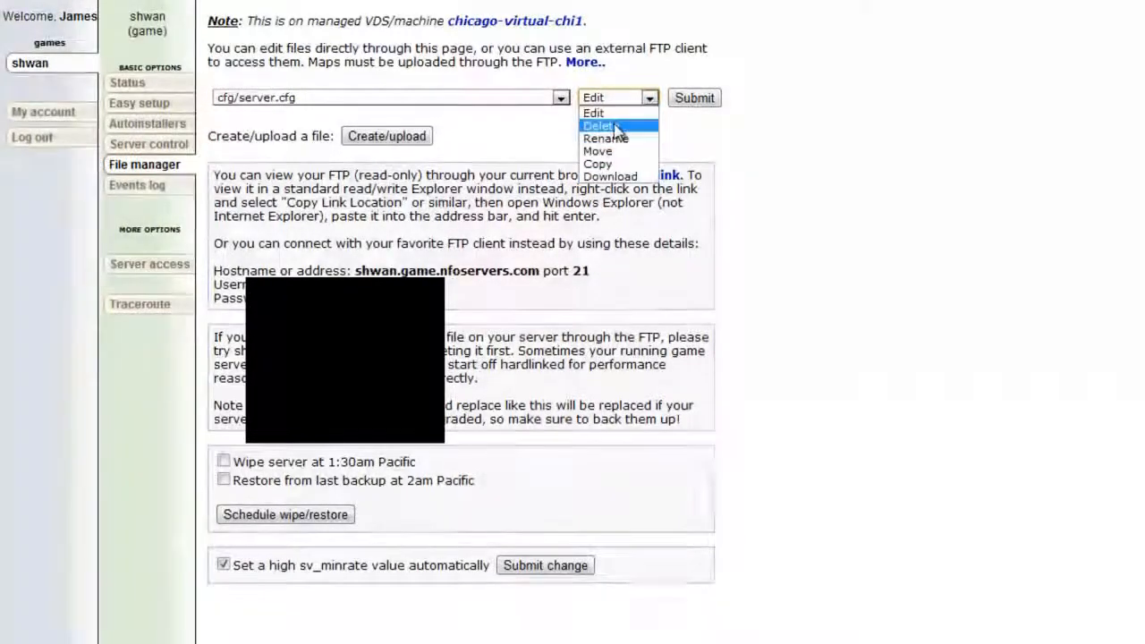
pyautogui.click(642, 117)
pyautogui.click(650, 98)
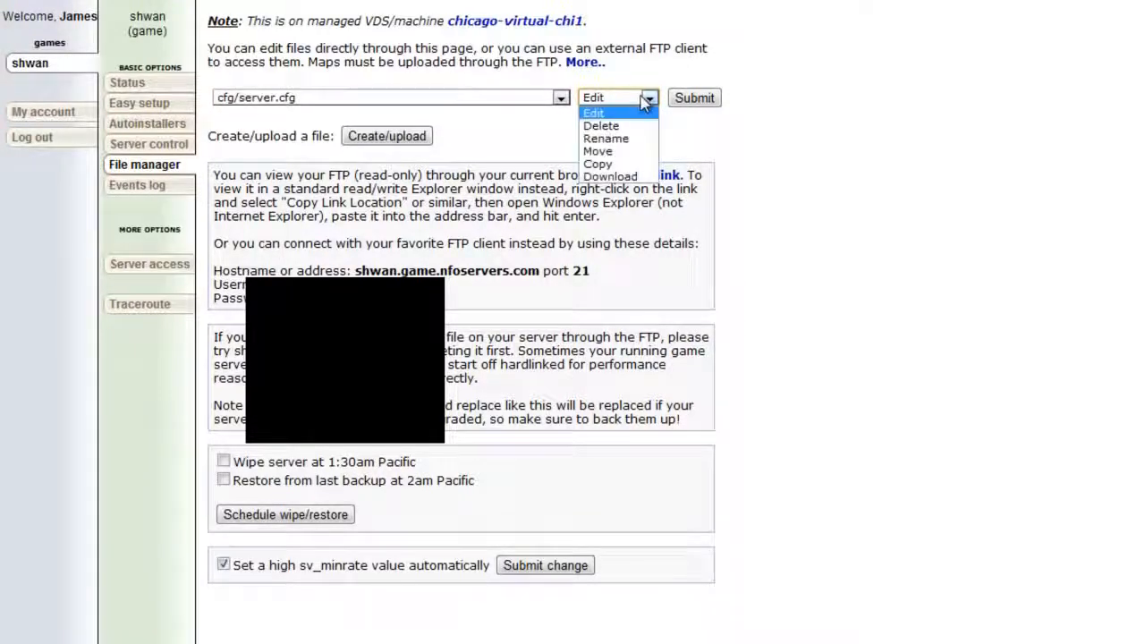
pyautogui.click(650, 100)
pyautogui.click(694, 98)
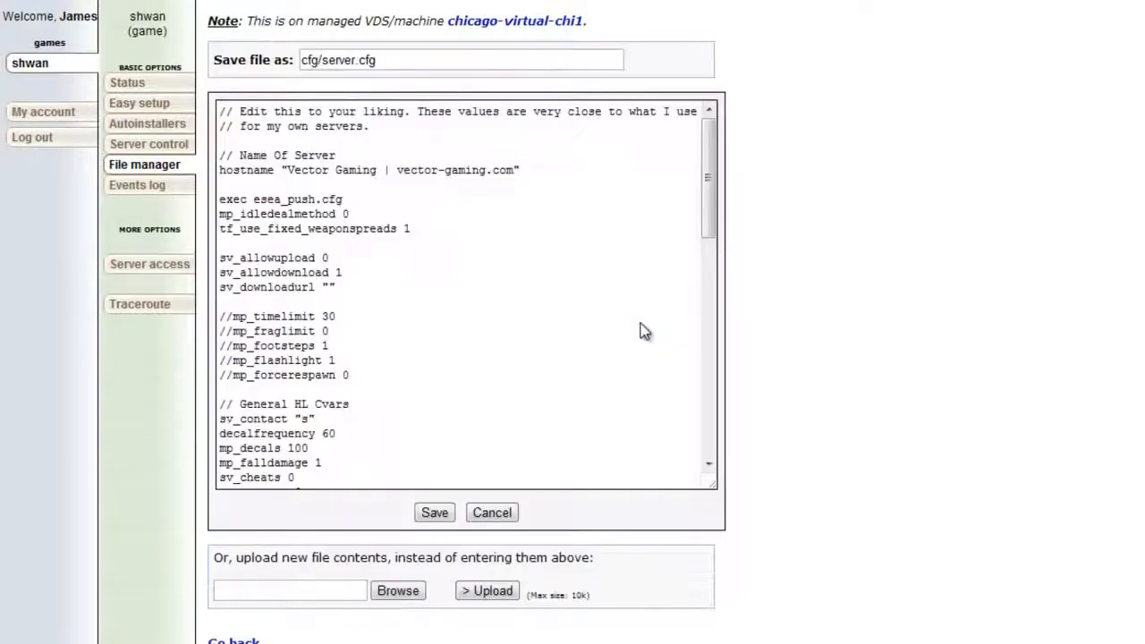
# Save cfg/server.cfg to the server and return to the file manager's main page.
pyautogui.click(418, 169)
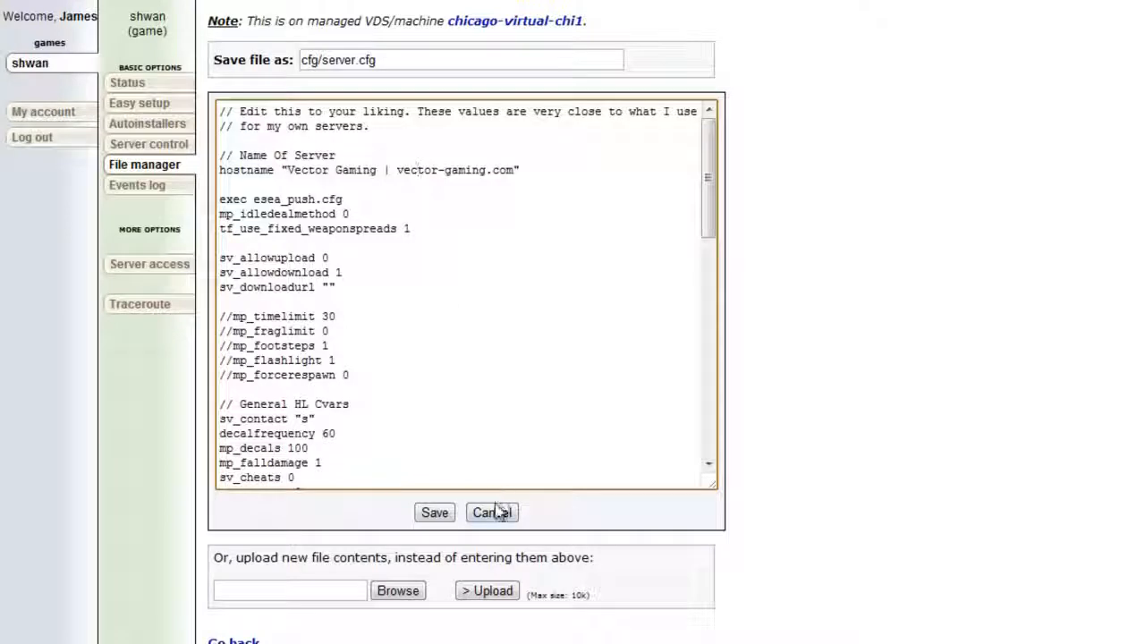
pyautogui.click(436, 517)
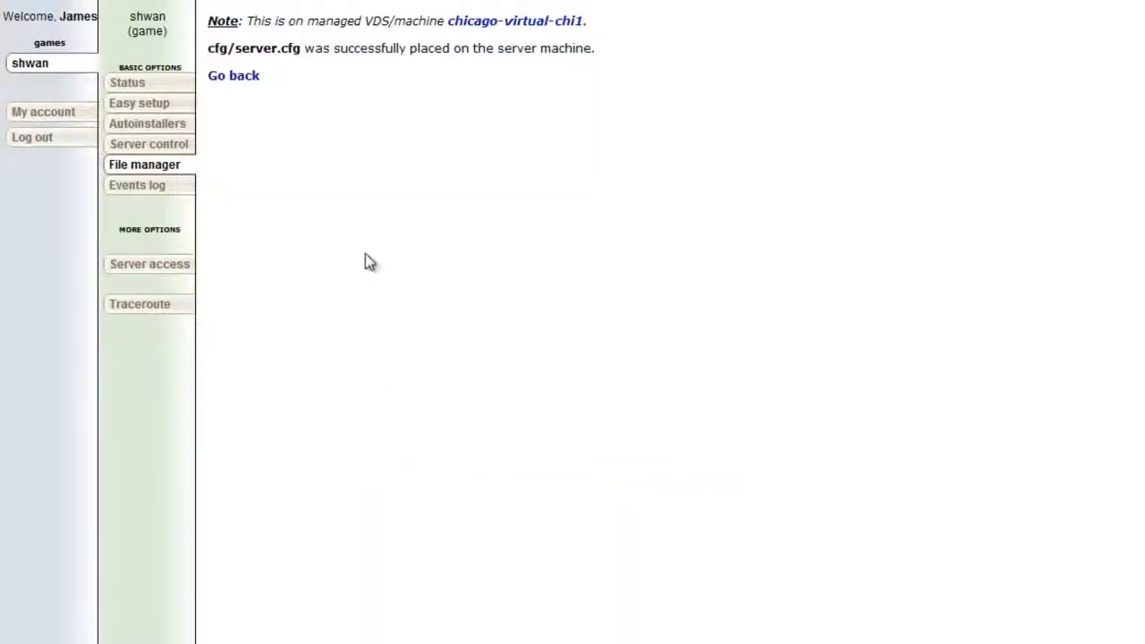
pyautogui.click(236, 77)
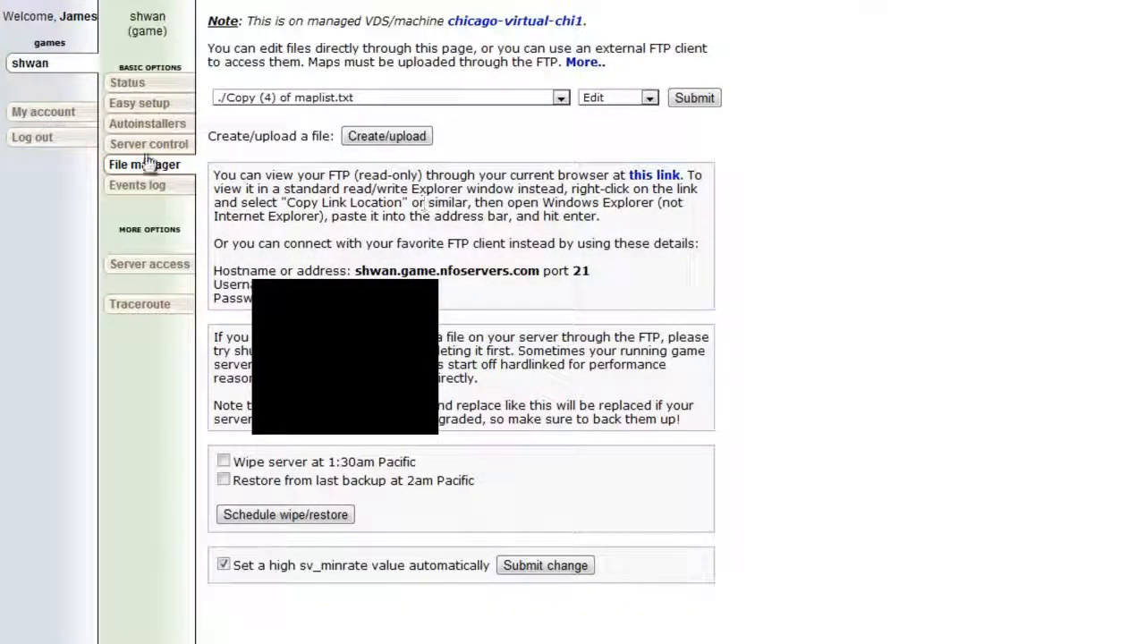
# Check the server's details on the status page and return to the server control page.
pyautogui.click(127, 83)
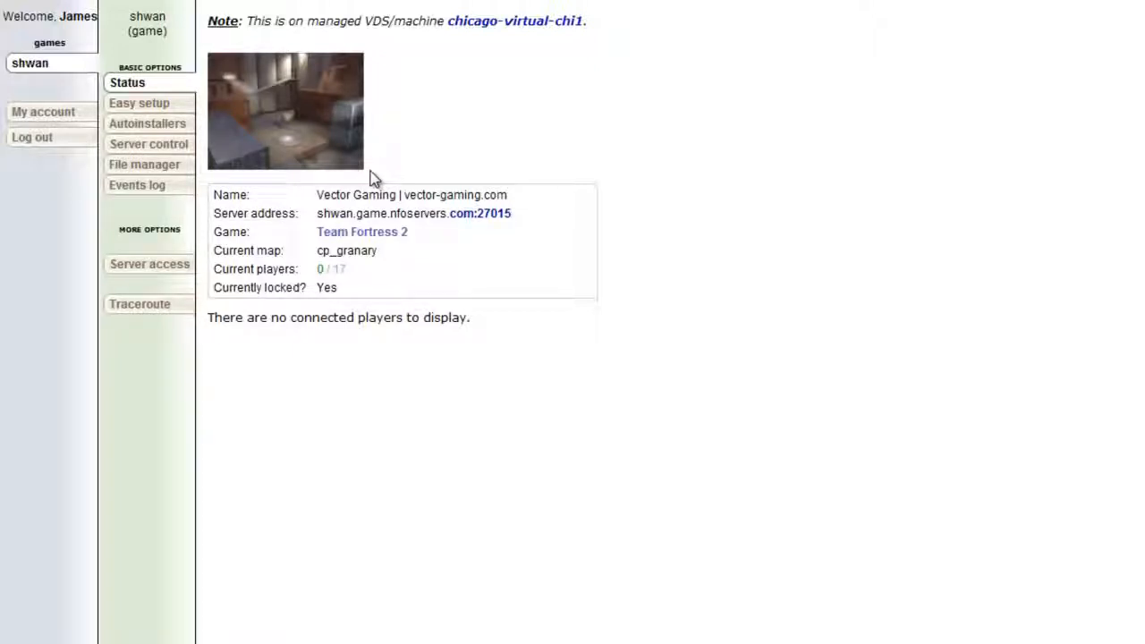
pyautogui.click(170, 145)
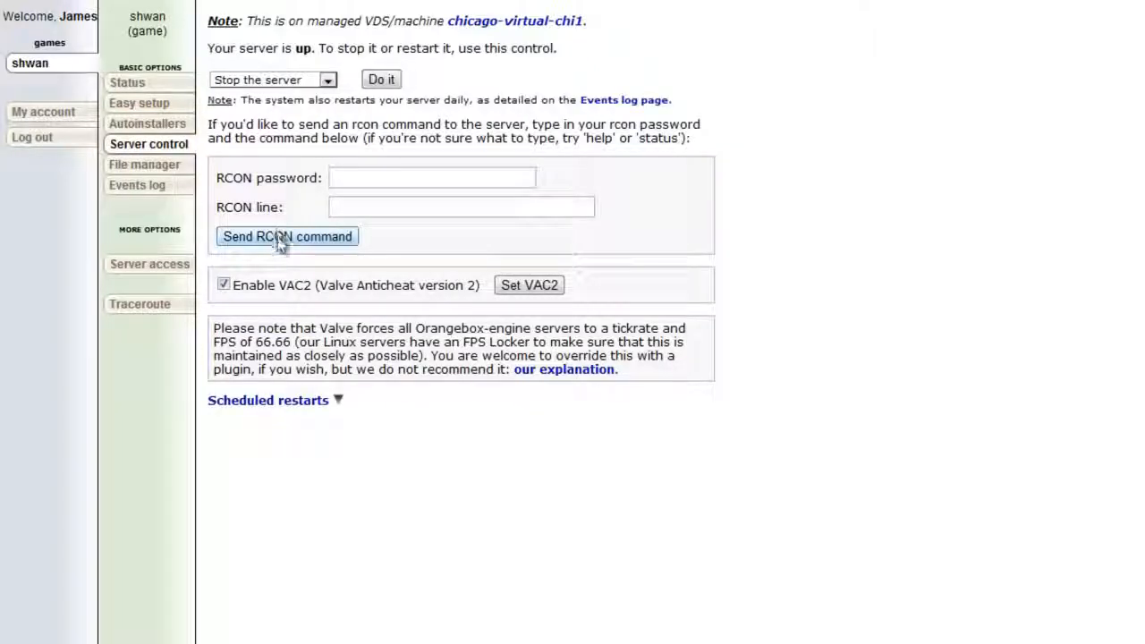